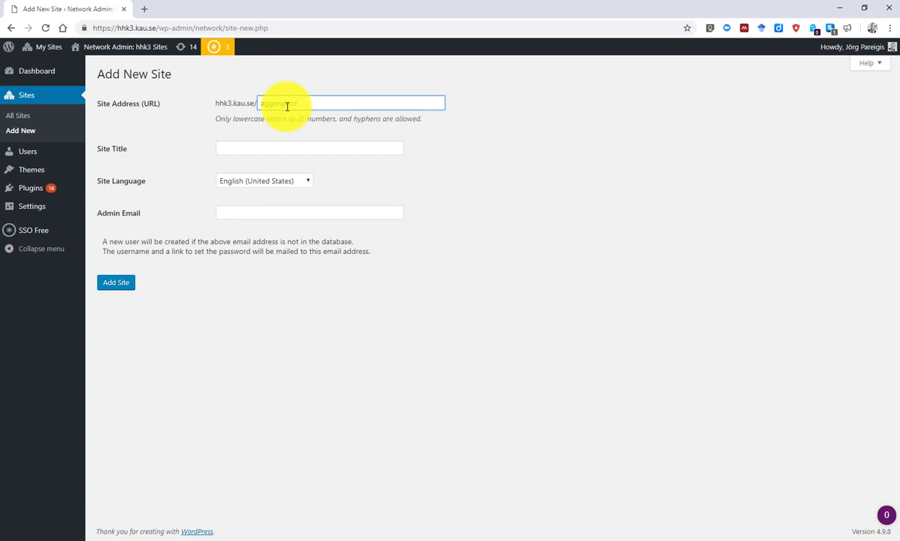
Add the site titled 'A test of aggregating rss feeds from other blogs' using the suggested admin e-mail.
{"action": "key", "text": "Tab"}
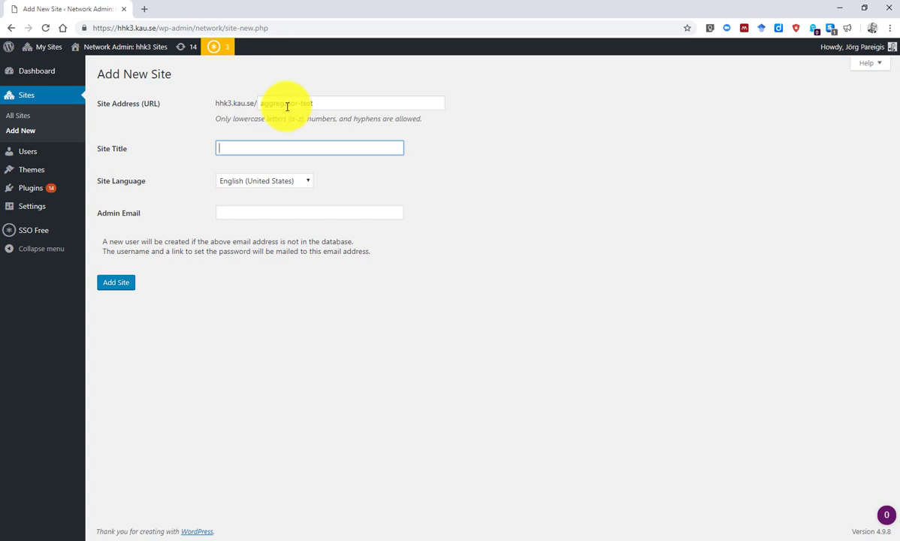
{"action": "type", "text": "A"}
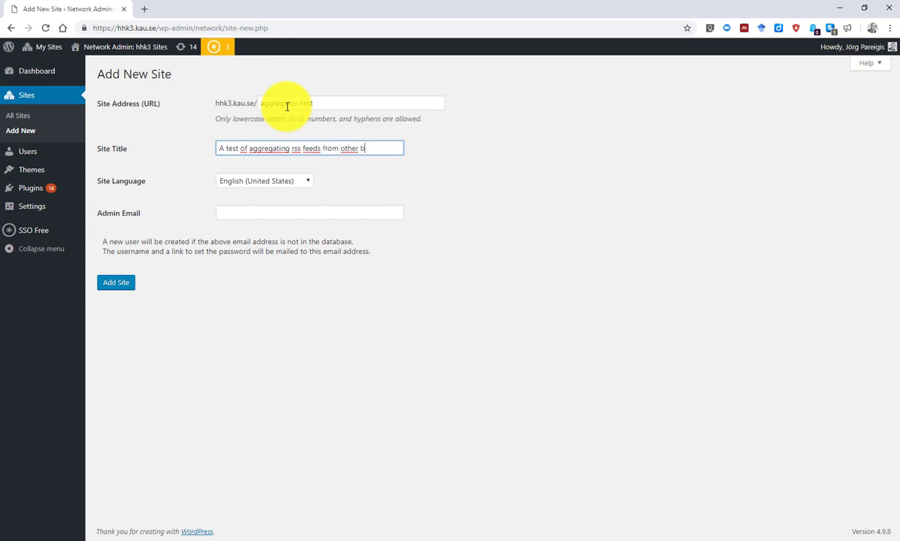
{"action": "key", "text": "Tab"}
{"action": "key", "text": "Tab"}
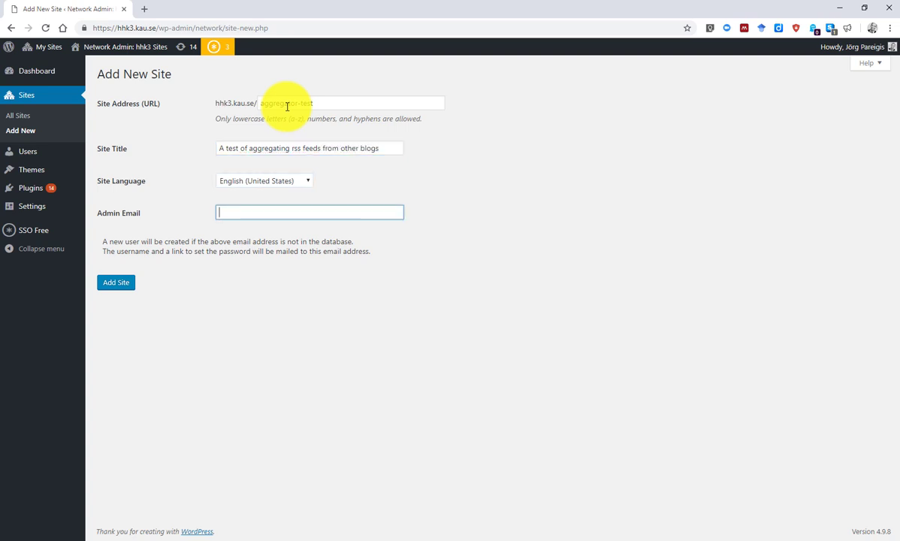
{"action": "type", "text": "j"}
{"action": "key", "text": "Down"}
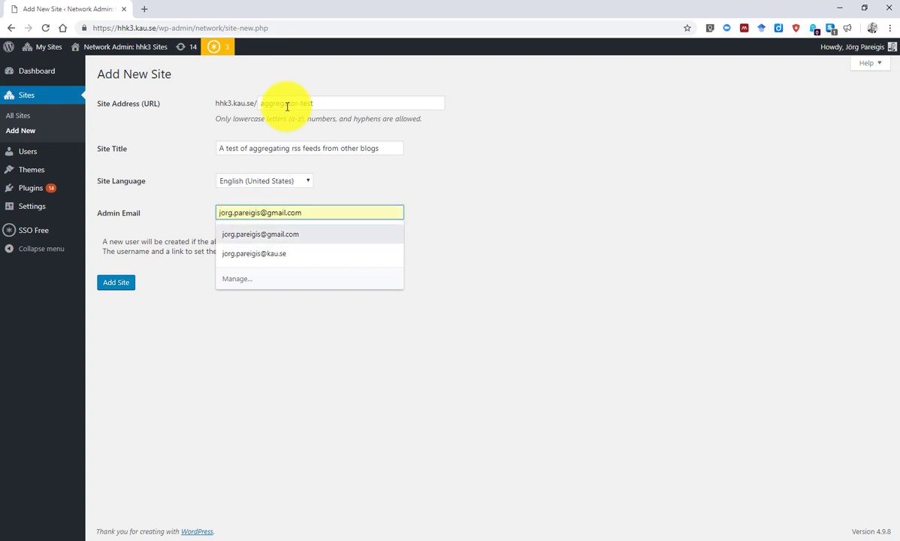
{"action": "key", "text": "Return"}
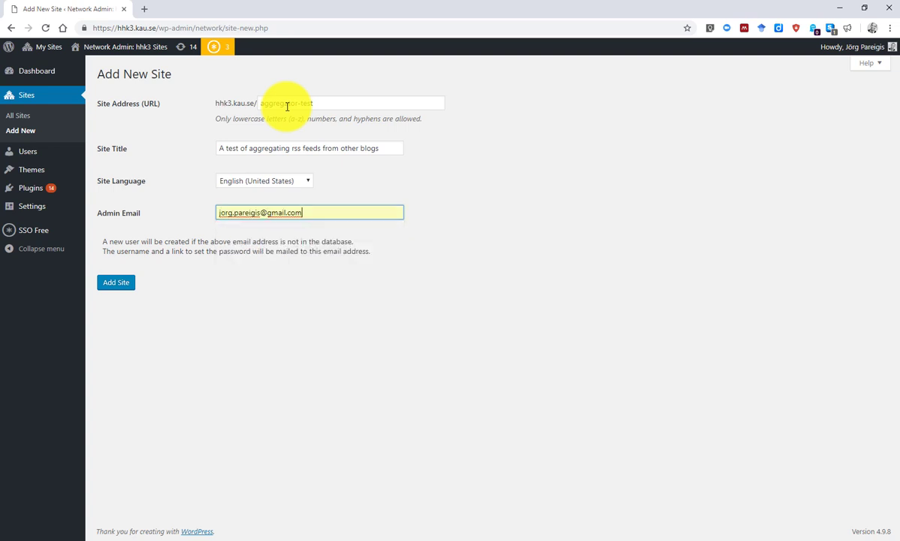
{"action": "left_click", "coordinate": [114, 285]}
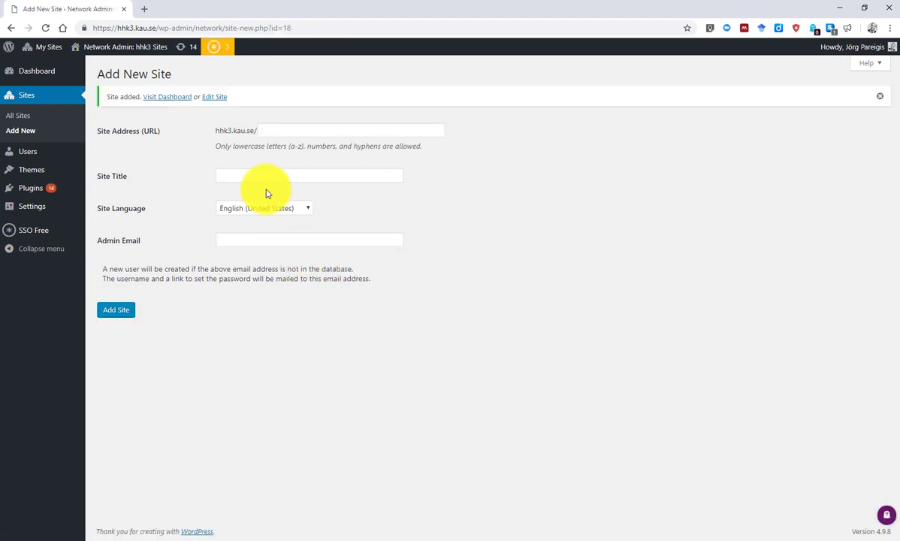
Go to the aggregator-test dashboard and check the Syndicated Sources box showing 0 subscriptions.
{"action": "left_click", "coordinate": [165, 98]}
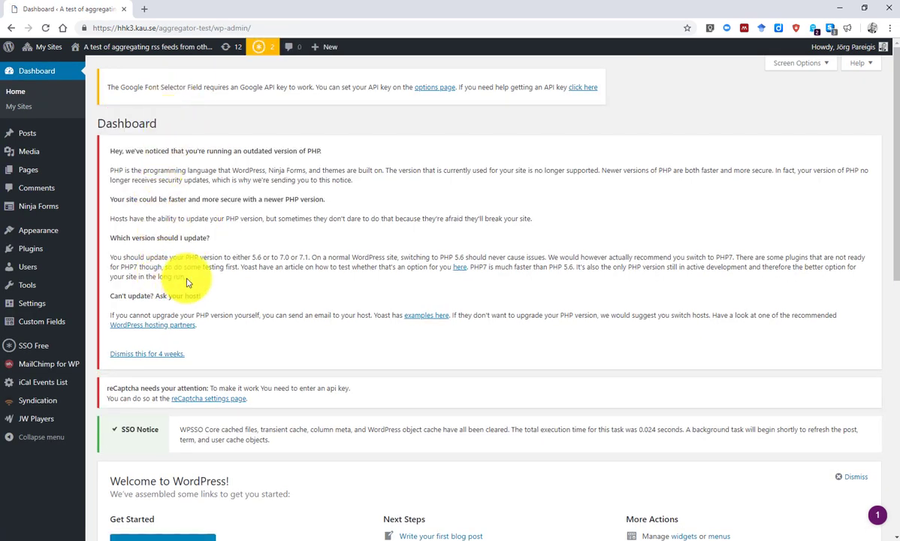
{"action": "scroll", "coordinate": [193, 269], "scroll_direction": "down", "scroll_amount": 3}
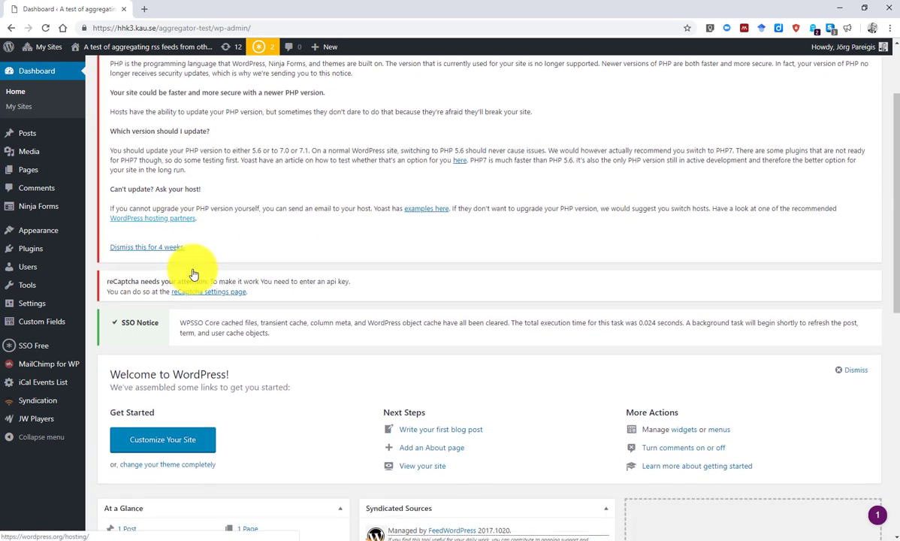
{"action": "scroll", "coordinate": [193, 269], "scroll_direction": "down", "scroll_amount": 2}
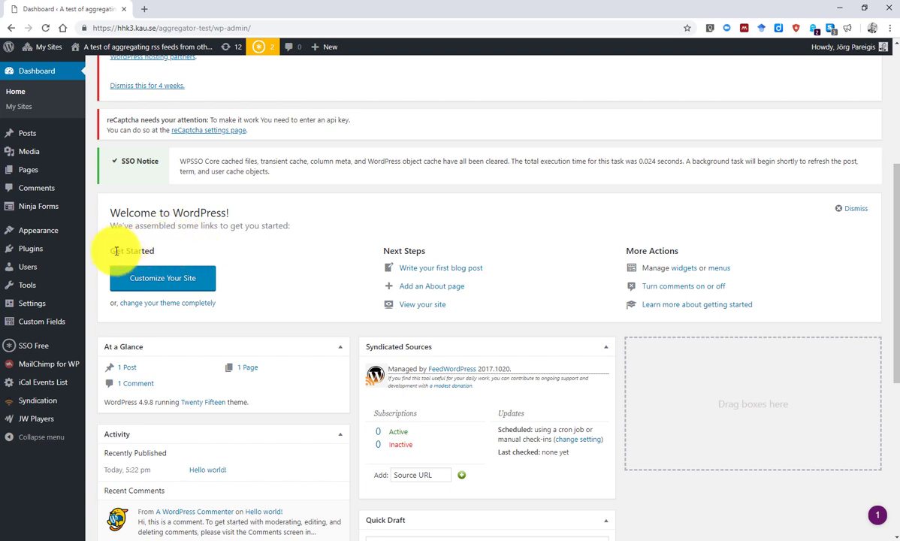
{"action": "mouse_move", "coordinate": [63, 241]}
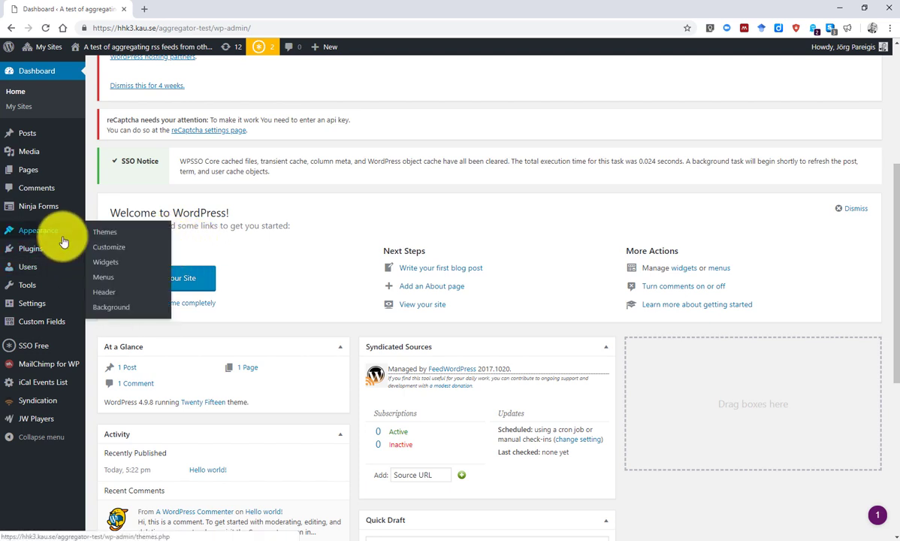
Activate the Suffice Pro theme in Appearance > Themes, replacing Twenty Fifteen.
{"action": "left_click", "coordinate": [104, 234]}
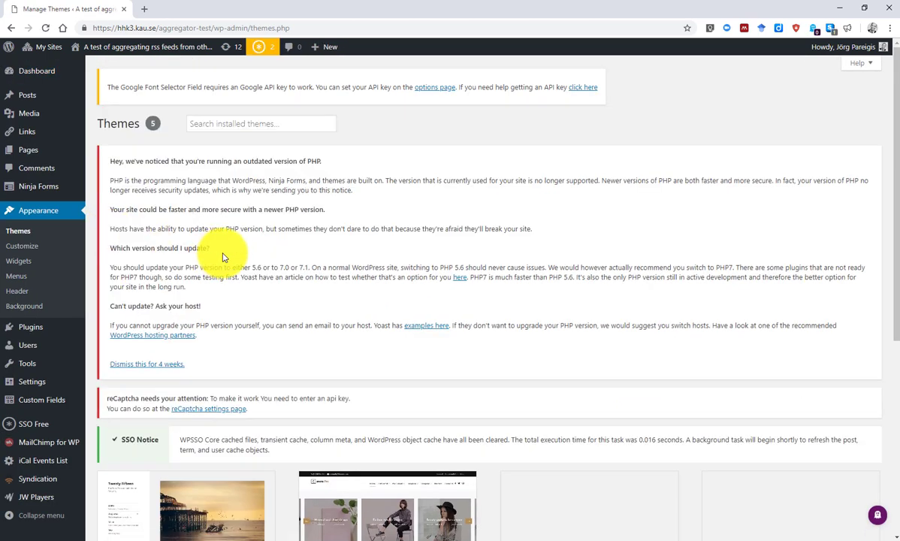
{"action": "scroll", "coordinate": [221, 252], "scroll_direction": "down", "scroll_amount": 1}
{"action": "scroll", "coordinate": [222, 256], "scroll_direction": "down", "scroll_amount": 2}
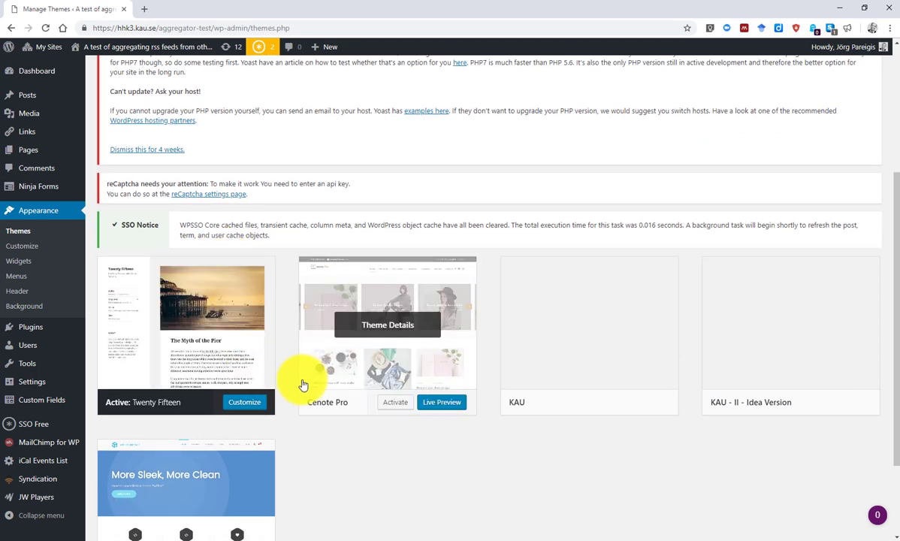
{"action": "scroll", "coordinate": [331, 400], "scroll_direction": "down", "scroll_amount": 2}
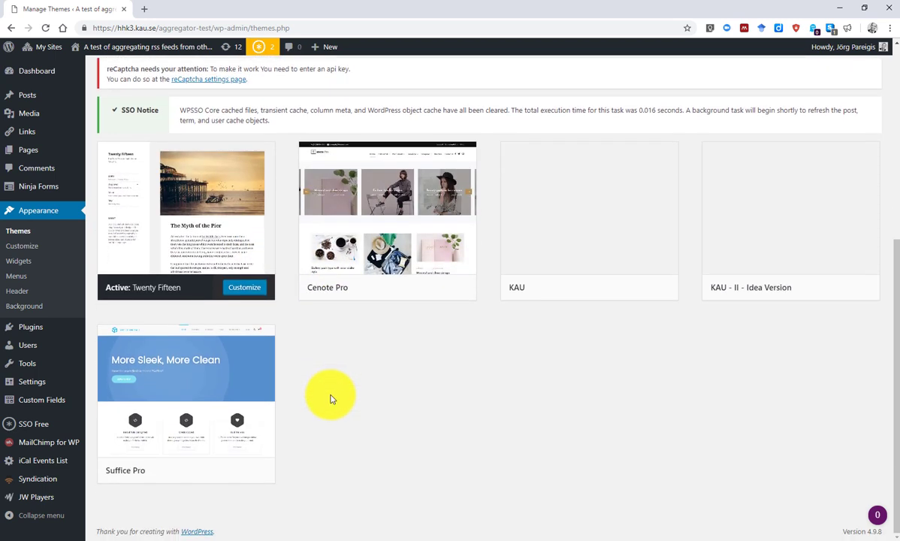
{"action": "mouse_move", "coordinate": [229, 432]}
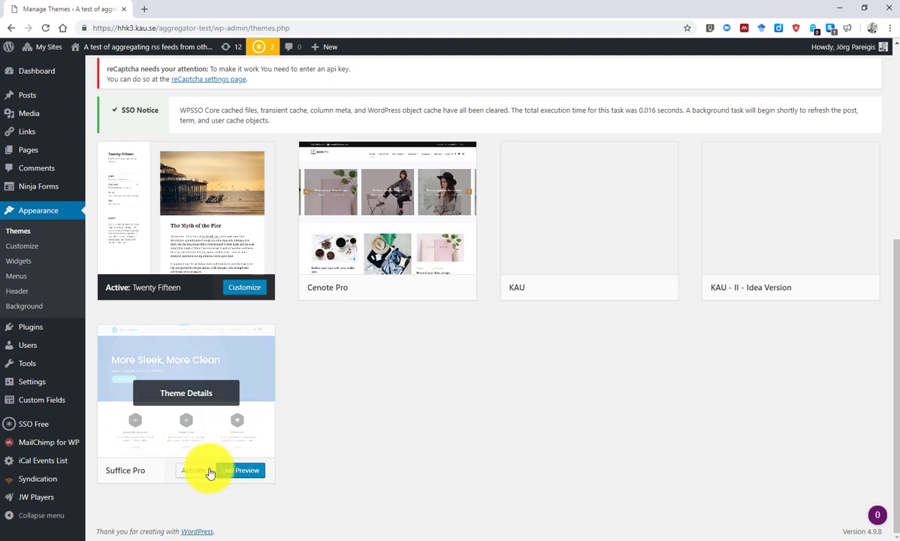
{"action": "left_click", "coordinate": [200, 470]}
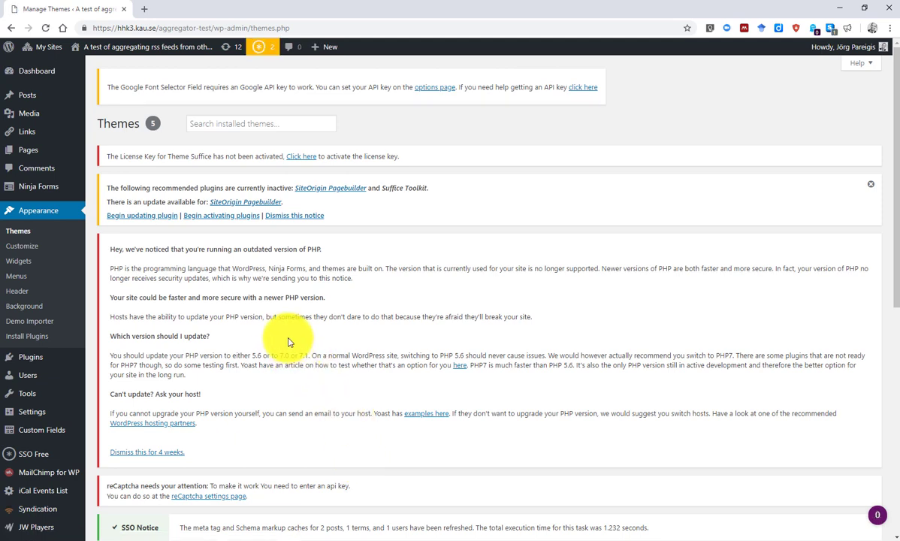
{"action": "scroll", "coordinate": [275, 320], "scroll_direction": "down", "scroll_amount": 3}
{"action": "scroll", "coordinate": [275, 322], "scroll_direction": "down", "scroll_amount": 1}
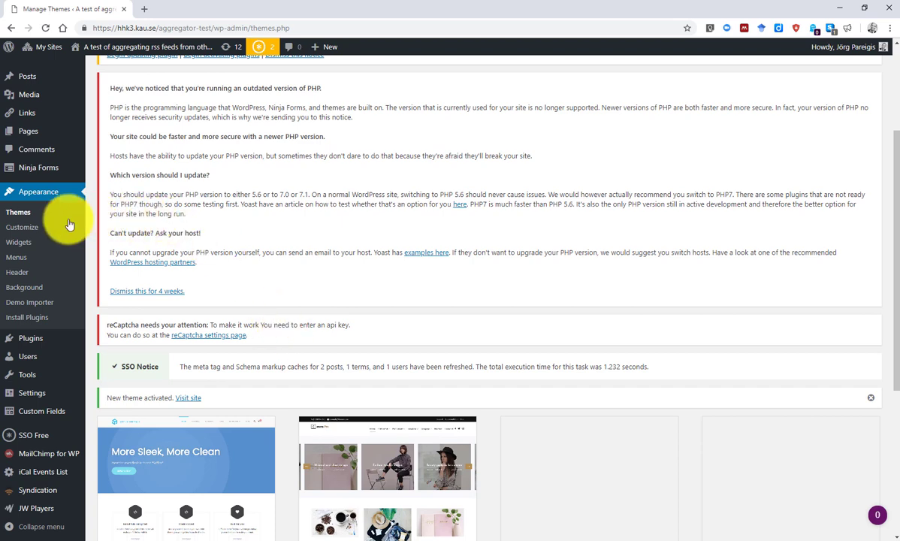
{"action": "scroll", "coordinate": [207, 232], "scroll_direction": "down", "scroll_amount": 3}
{"action": "scroll", "coordinate": [207, 232], "scroll_direction": "down", "scroll_amount": 1}
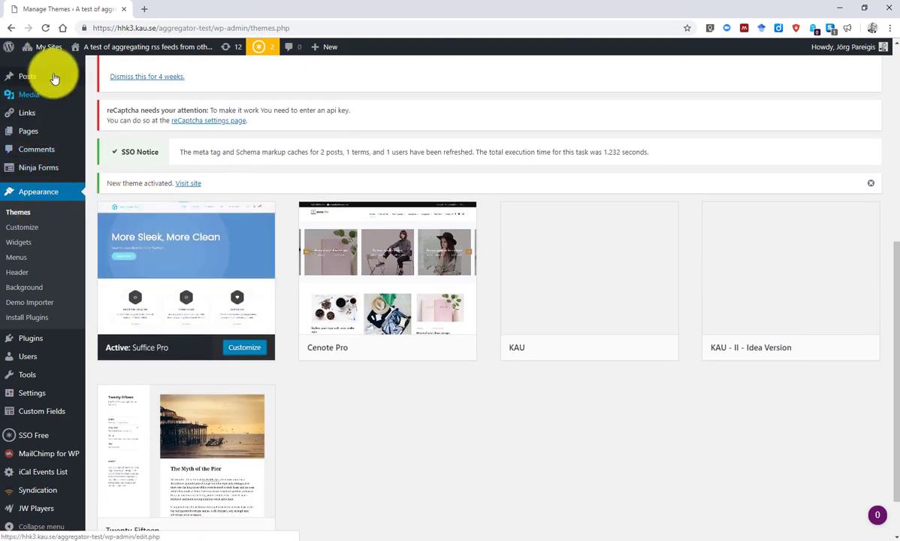
{"action": "mouse_move", "coordinate": [55, 93]}
{"action": "scroll", "coordinate": [54, 93], "scroll_direction": "up", "scroll_amount": 3}
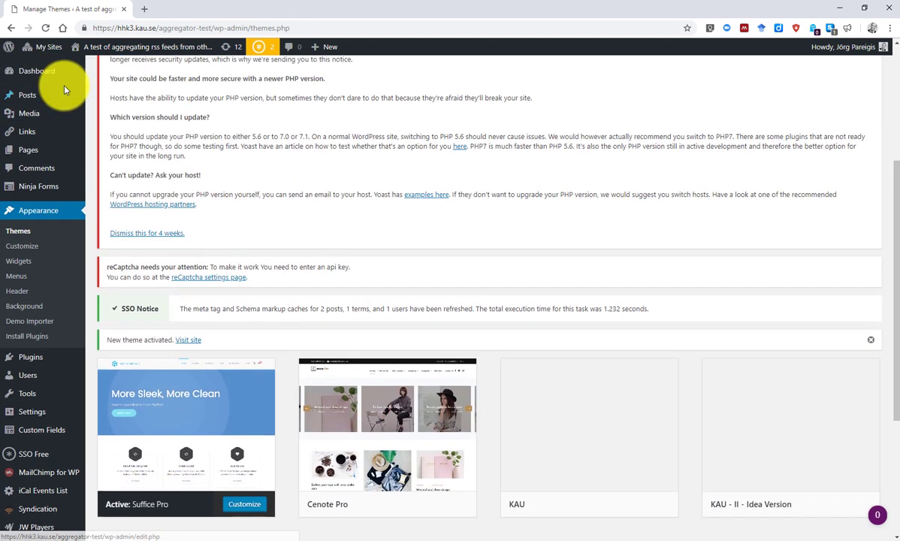
Return to the dashboard and confirm At a Glance shows version 4.9.8 running Suffice Pro.
{"action": "left_click", "coordinate": [98, 73]}
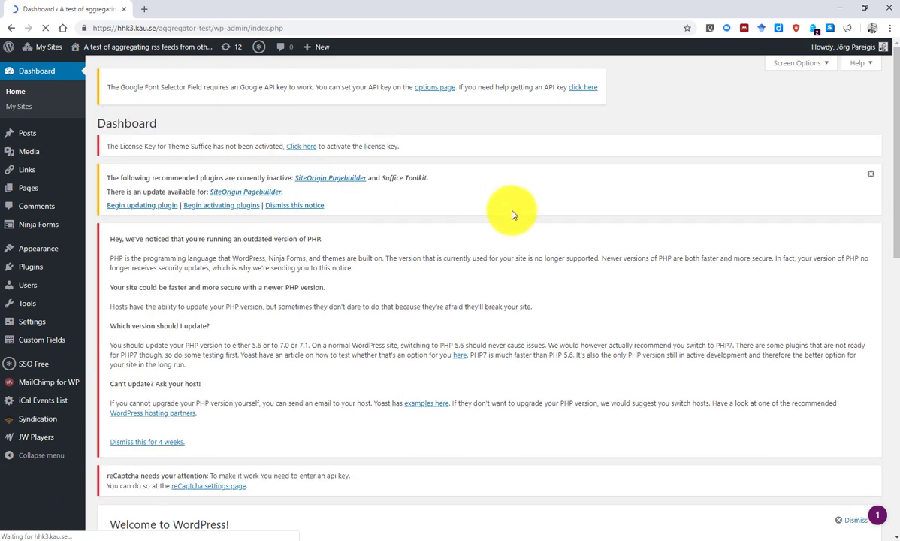
{"action": "scroll", "coordinate": [539, 211], "scroll_direction": "down", "scroll_amount": 5}
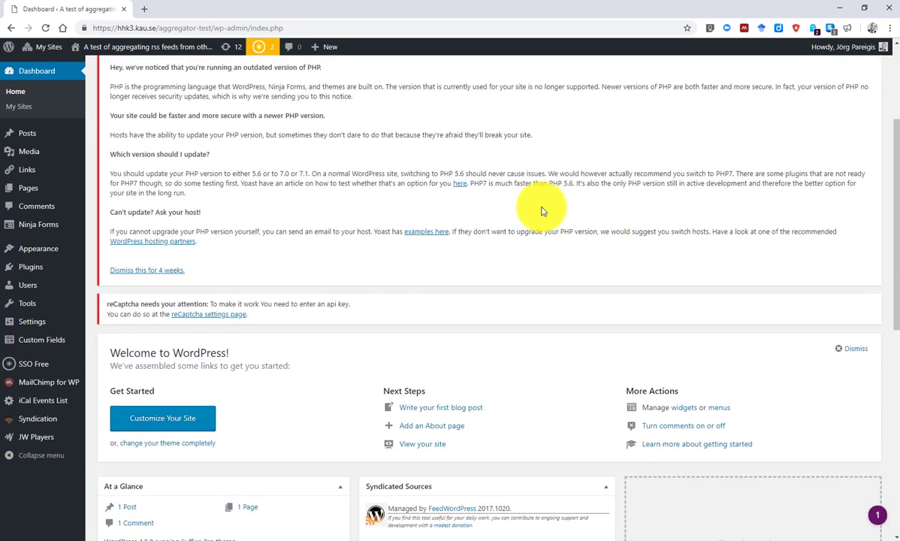
{"action": "scroll", "coordinate": [542, 211], "scroll_direction": "down", "scroll_amount": 1}
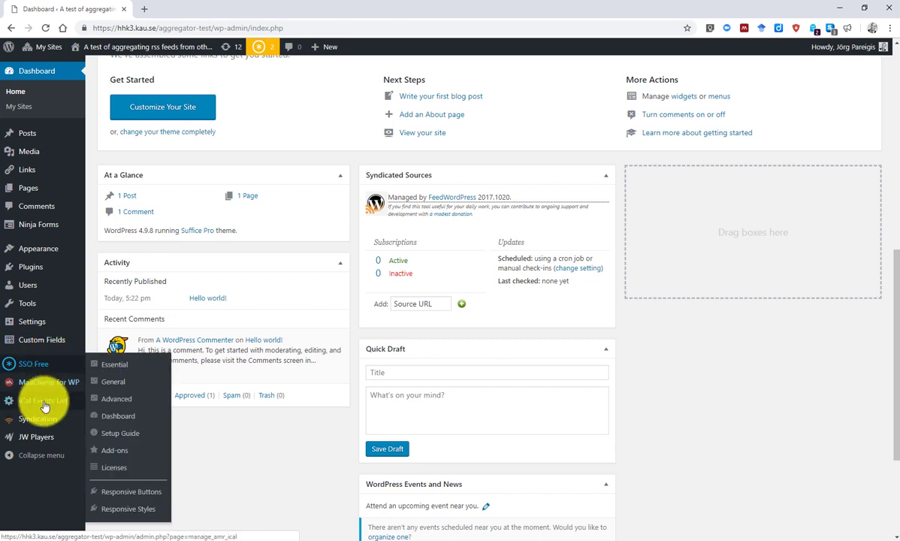
{"action": "mouse_move", "coordinate": [45, 414]}
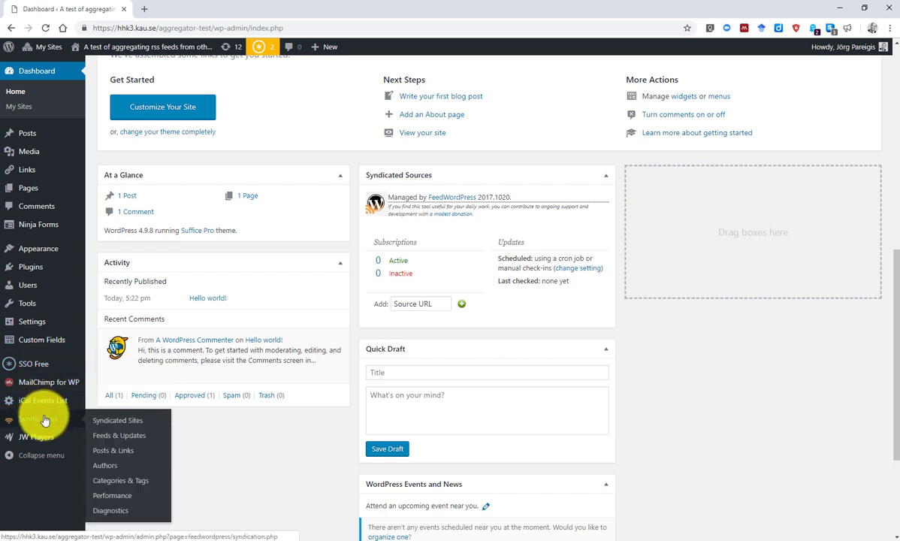
Open Syndication > Syndicated Sites and bring up the Add Multiple Sources box.
{"action": "left_click", "coordinate": [94, 419]}
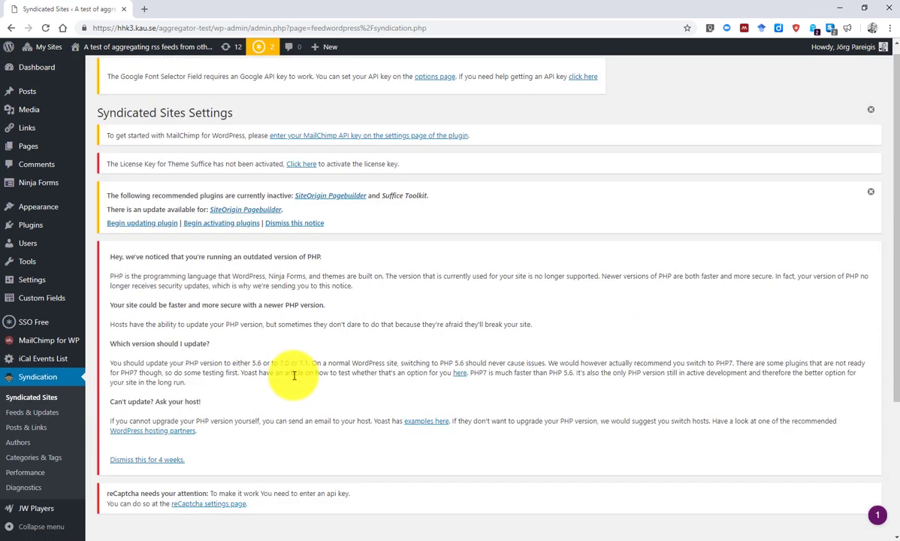
{"action": "scroll", "coordinate": [295, 373], "scroll_direction": "down", "scroll_amount": 5}
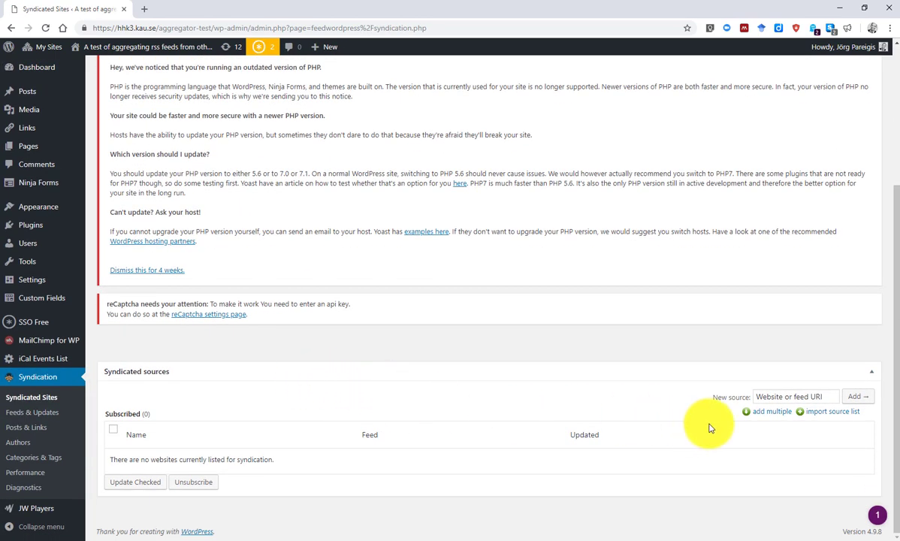
{"action": "left_click", "coordinate": [769, 413]}
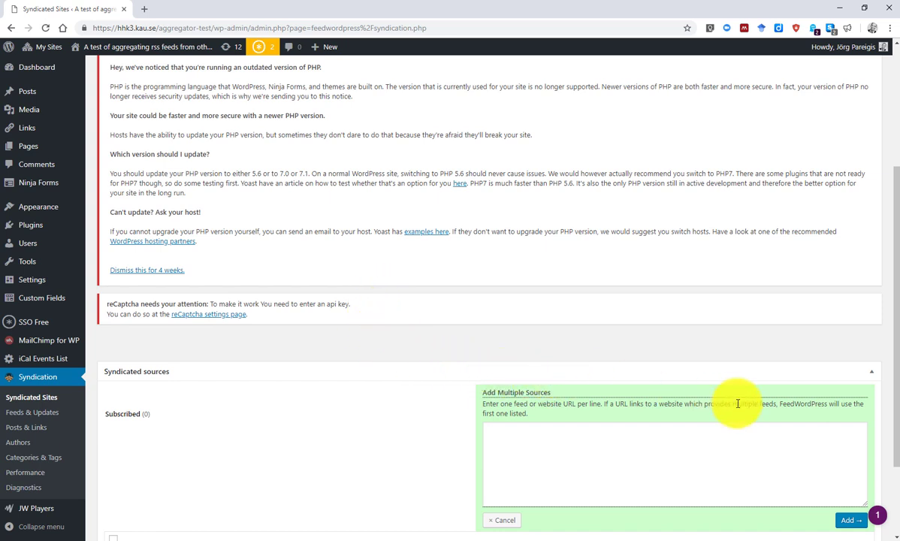
Paste the five blog feed URLs, look them up, and subscribe to all five discovered feeds.
{"action": "left_click", "coordinate": [697, 450]}
{"action": "type", "text": "https://edutoolkit.org/category/active/onl181/ https://helenakoppkallner.wordpress.com https://onl181cecilia.wordpress.com/ https://onlearning101.wordpress.com/ https://onledtechy.wordpress.com/"}
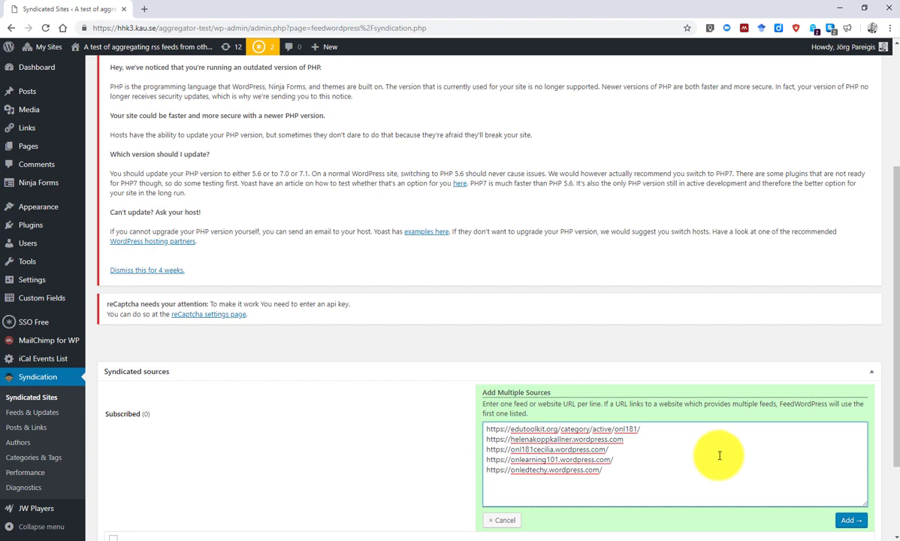
{"action": "left_click", "coordinate": [857, 519]}
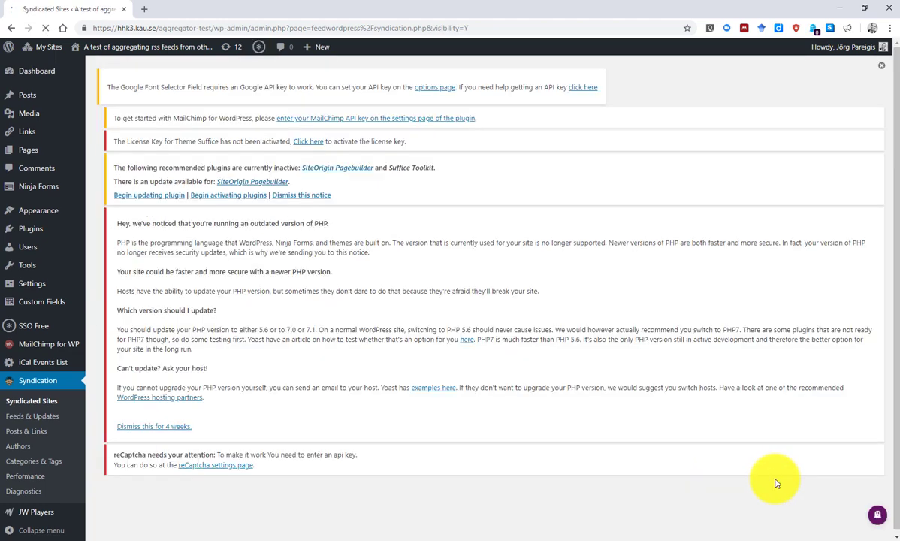
{"action": "scroll", "coordinate": [678, 410], "scroll_direction": "down", "scroll_amount": 2}
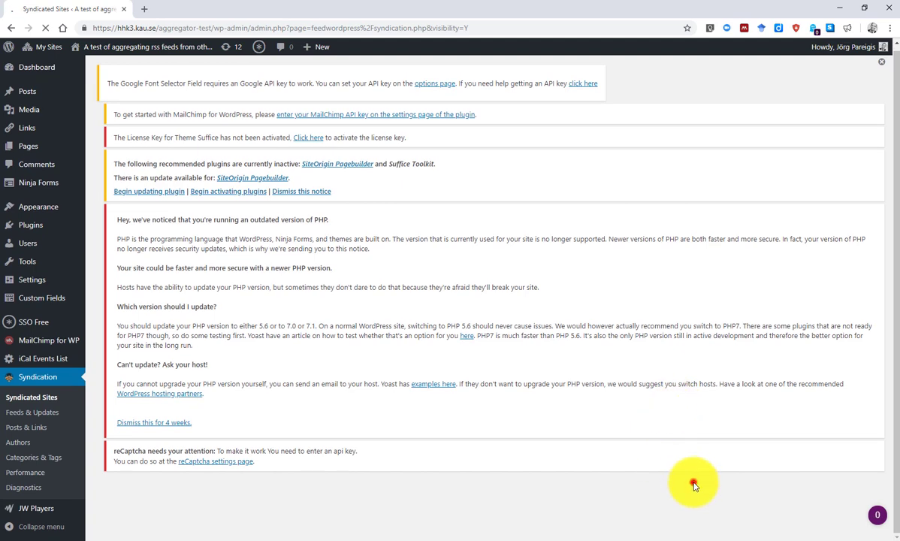
{"action": "scroll", "coordinate": [691, 473], "scroll_direction": "down", "scroll_amount": 3}
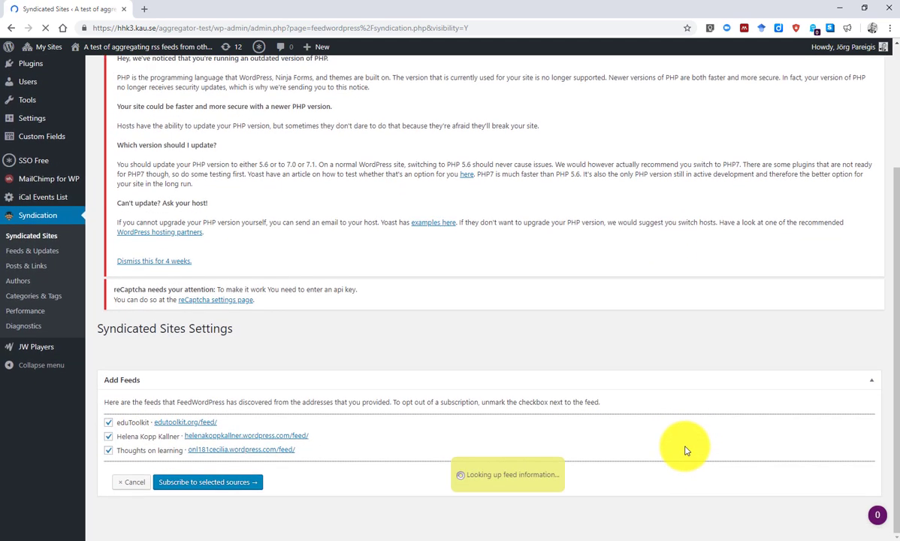
{"action": "scroll", "coordinate": [679, 450], "scroll_direction": "down", "scroll_amount": 2}
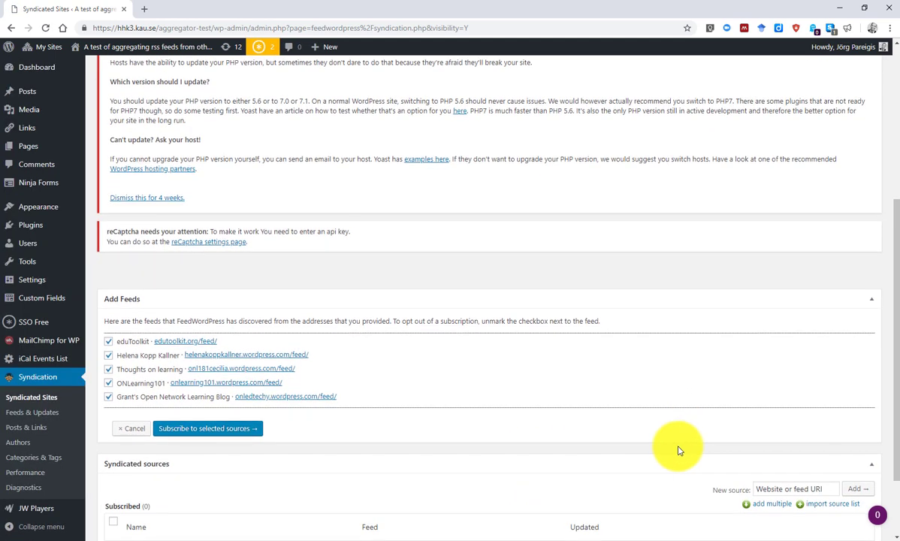
{"action": "left_click", "coordinate": [234, 434]}
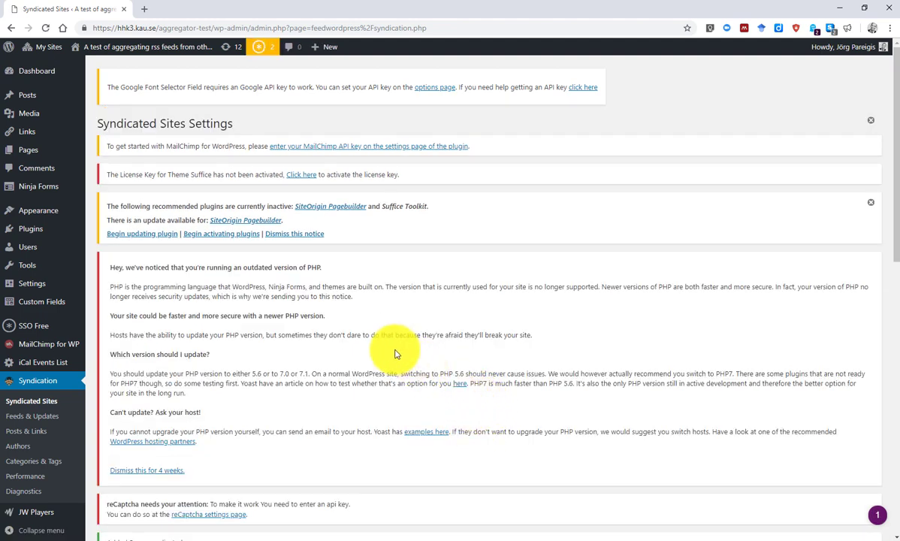
{"action": "mouse_move", "coordinate": [30, 210]}
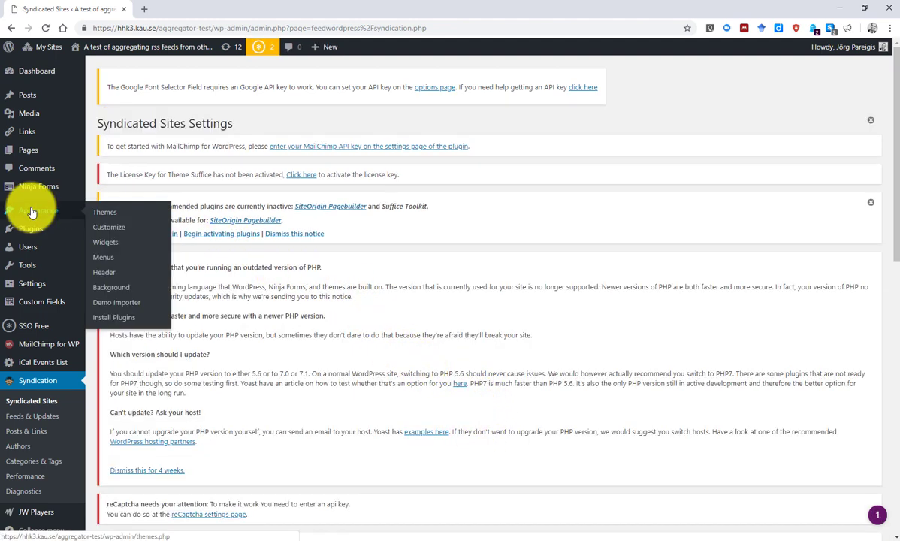
{"action": "left_click", "coordinate": [111, 228]}
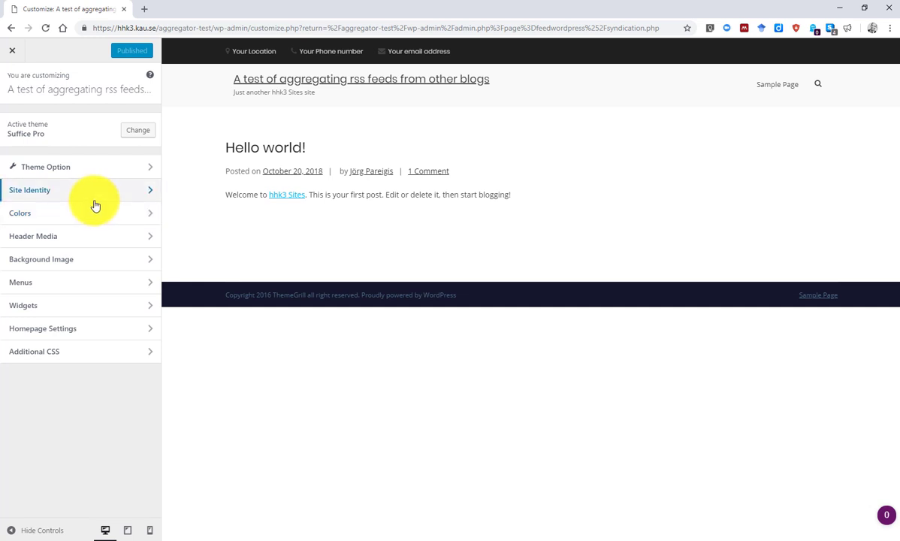
{"action": "left_click", "coordinate": [8, 54]}
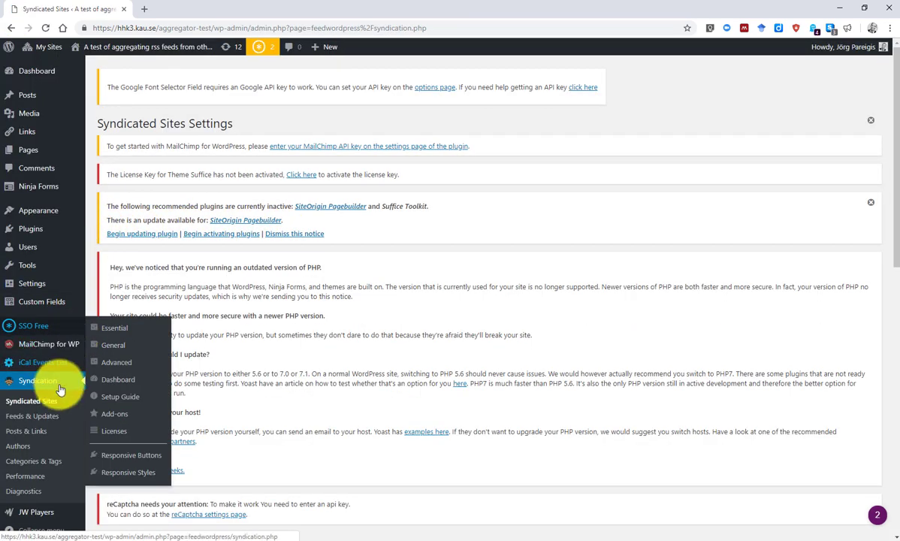
Select all five syndicated sources and update them, bringing in 10 new posts.
{"action": "scroll", "coordinate": [326, 373], "scroll_direction": "down", "scroll_amount": 10}
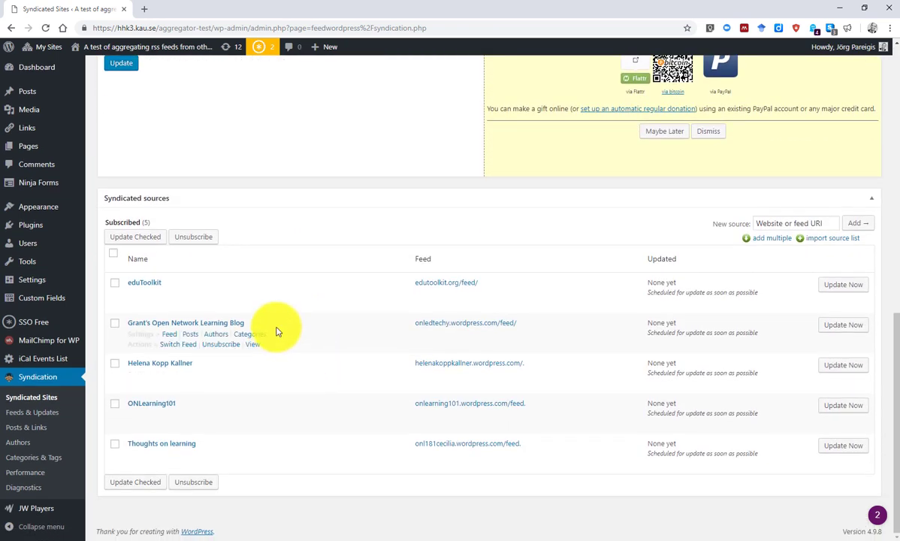
{"action": "left_click", "coordinate": [113, 253]}
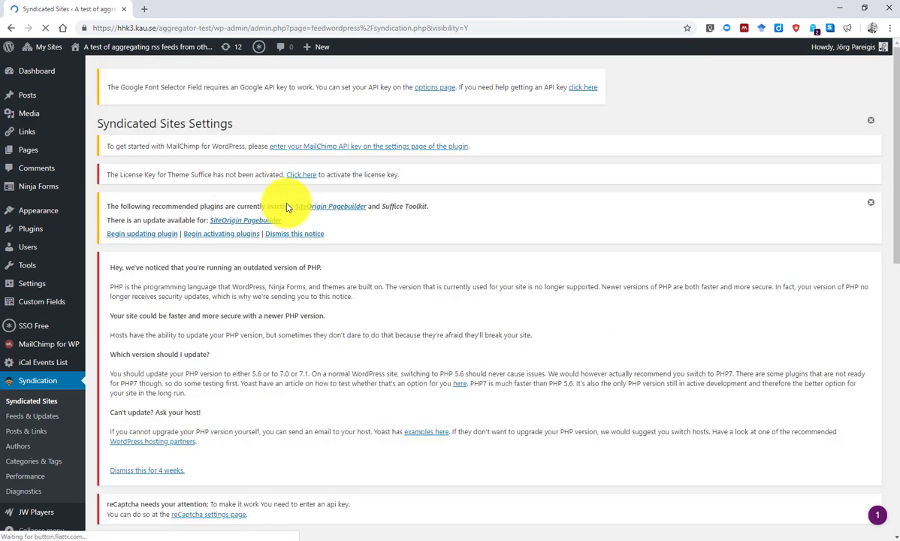
{"action": "scroll", "coordinate": [286, 206], "scroll_direction": "down", "scroll_amount": 6}
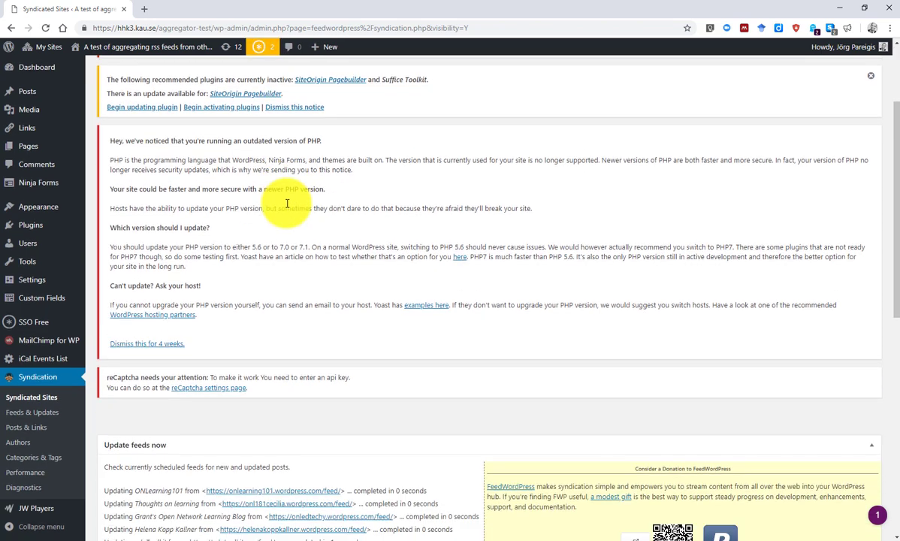
{"action": "scroll", "coordinate": [286, 207], "scroll_direction": "down", "scroll_amount": 2}
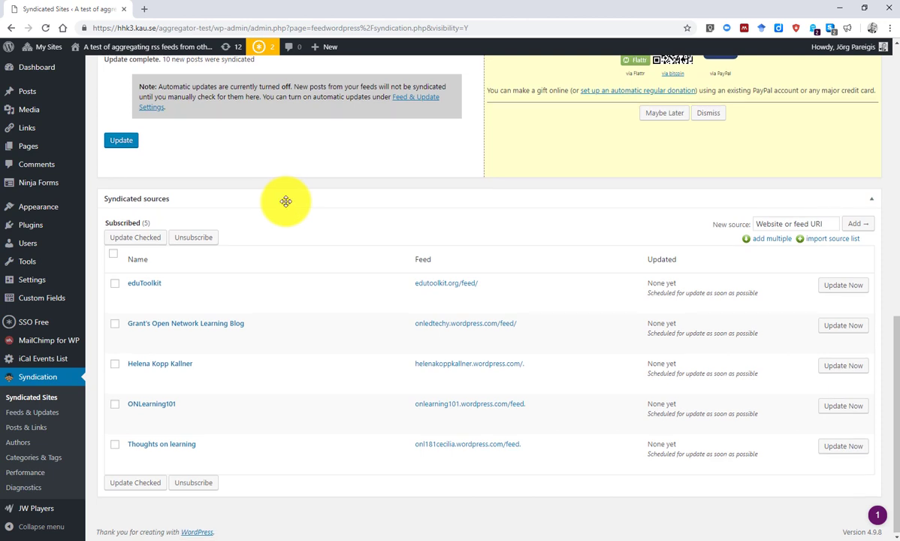
{"action": "scroll", "coordinate": [286, 201], "scroll_direction": "up", "scroll_amount": 1}
{"action": "scroll", "coordinate": [286, 201], "scroll_direction": "up", "scroll_amount": 2}
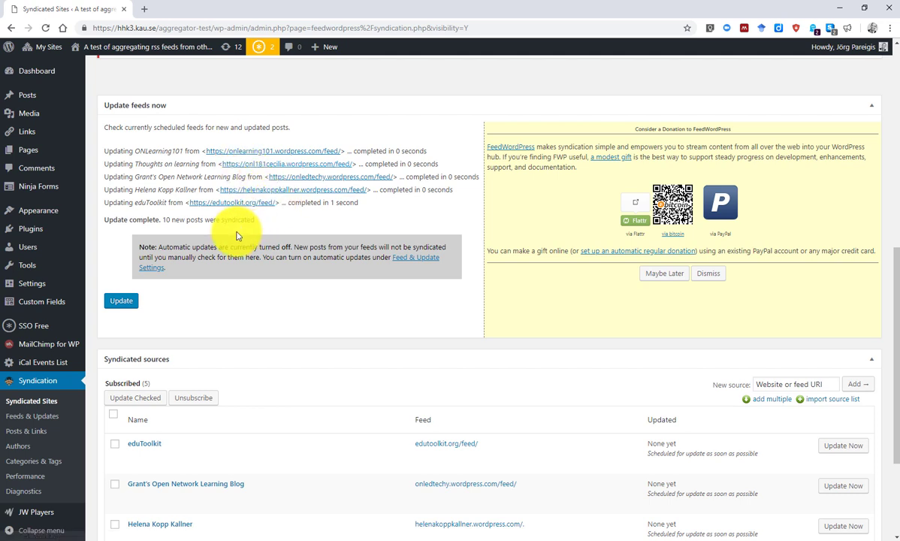
{"action": "mouse_move", "coordinate": [33, 85]}
{"action": "mouse_move", "coordinate": [37, 215]}
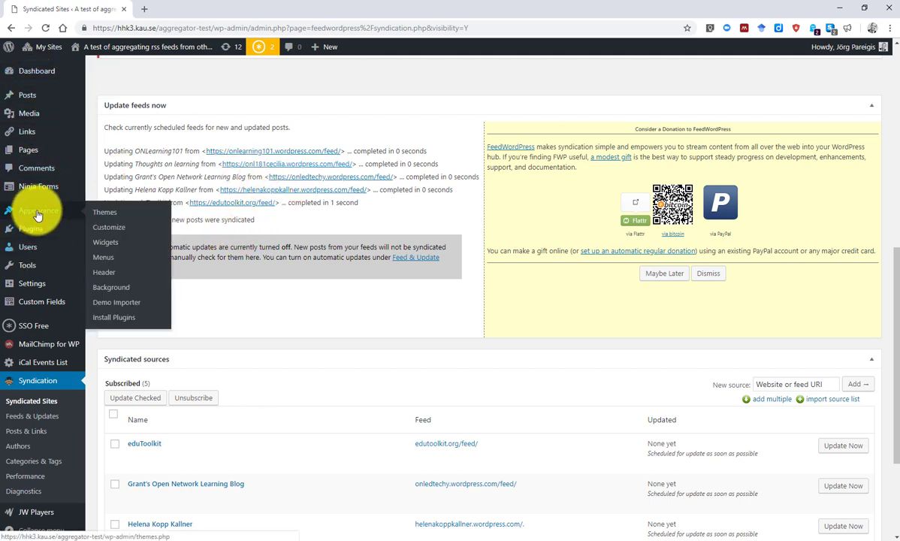
In the customizer's Top Header Settings, set Header Content Left to Disabled.
{"action": "left_click", "coordinate": [115, 227]}
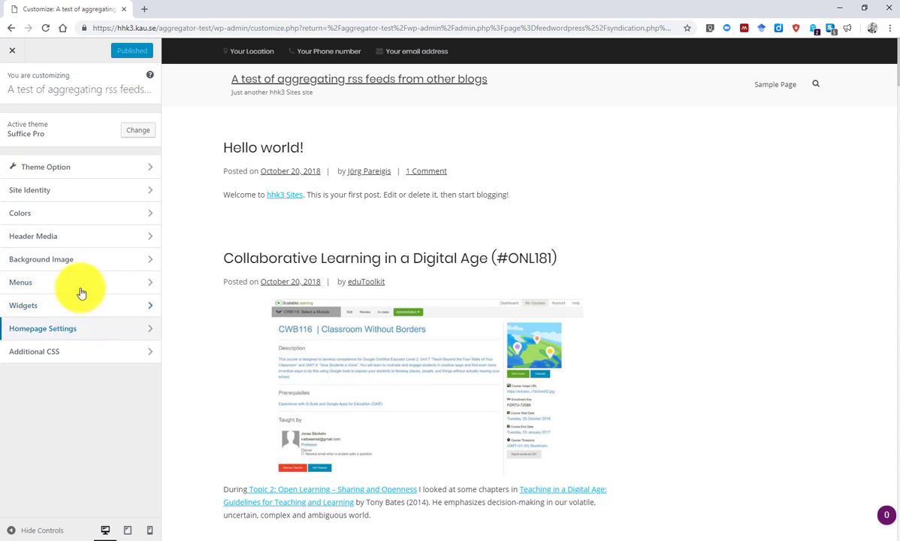
{"action": "left_click", "coordinate": [91, 167]}
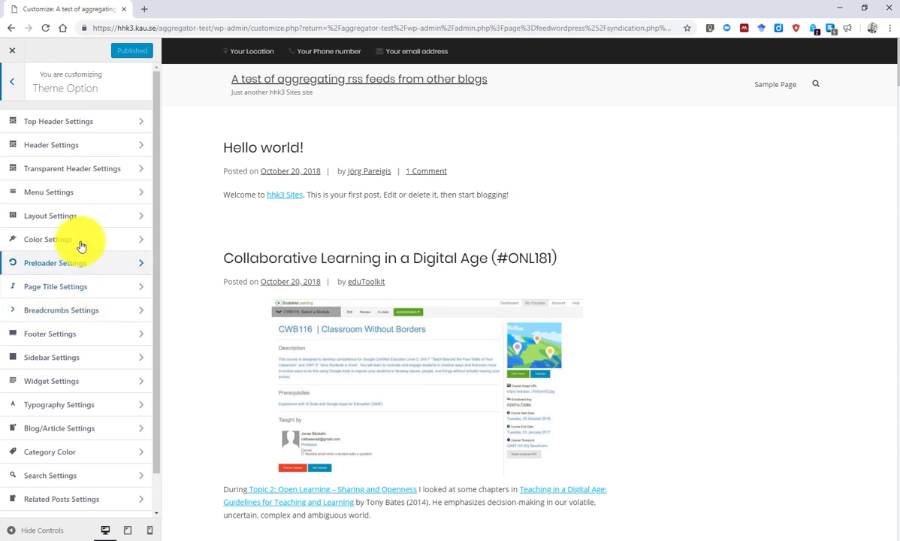
{"action": "left_click", "coordinate": [91, 129]}
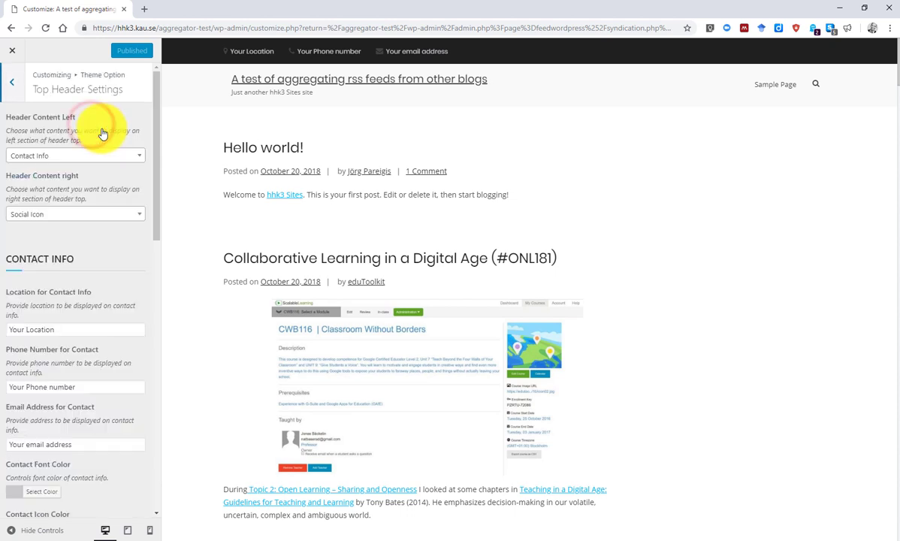
{"action": "left_click", "coordinate": [132, 156]}
{"action": "left_click", "coordinate": [91, 246]}
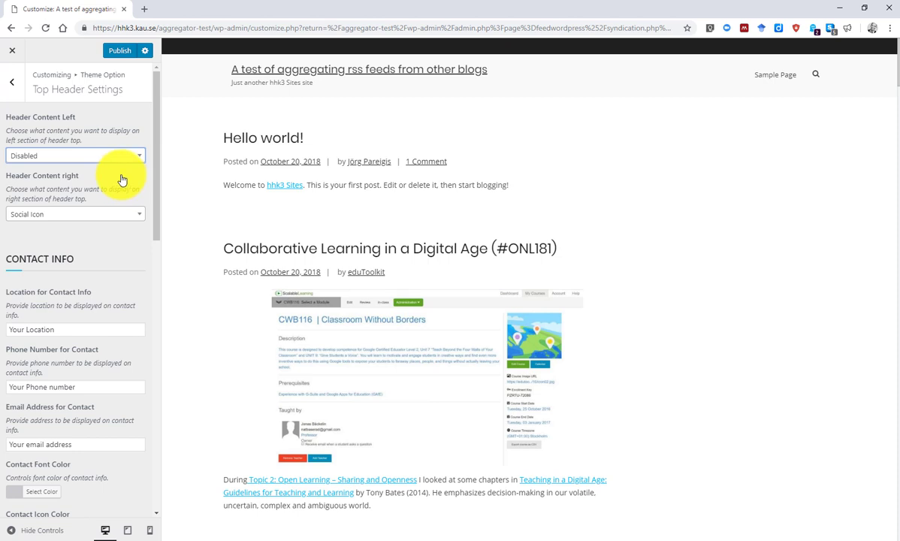
{"action": "left_click", "coordinate": [12, 81]}
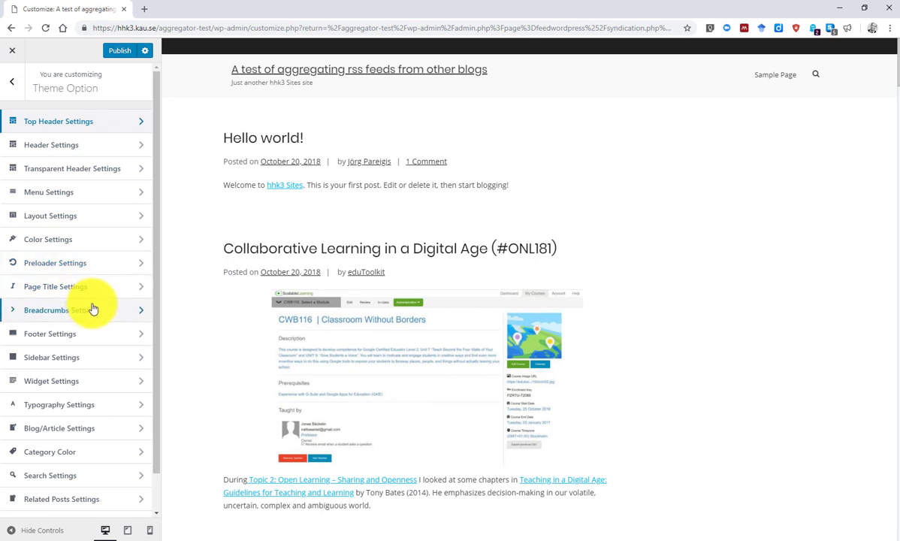
Set the Blog Page layout to the third option in Layout Settings.
{"action": "left_click", "coordinate": [75, 217]}
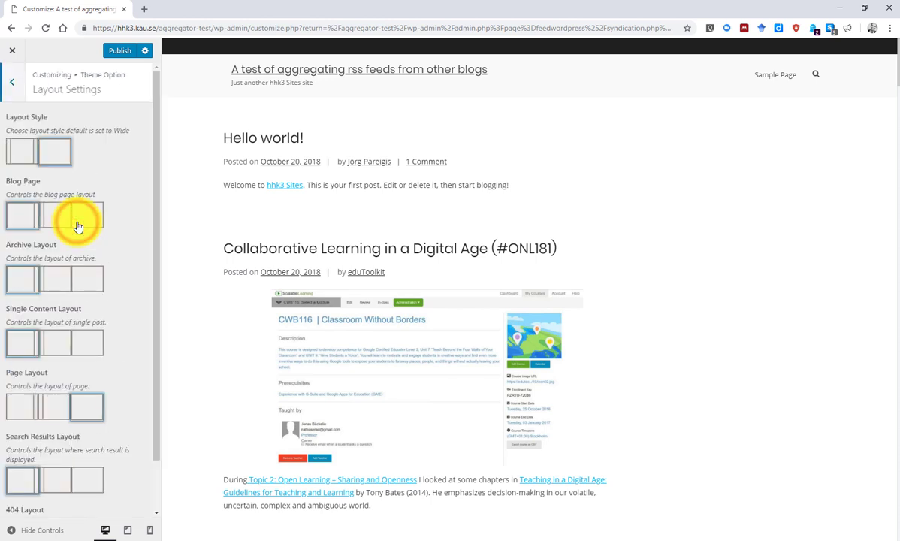
{"action": "left_click", "coordinate": [47, 156]}
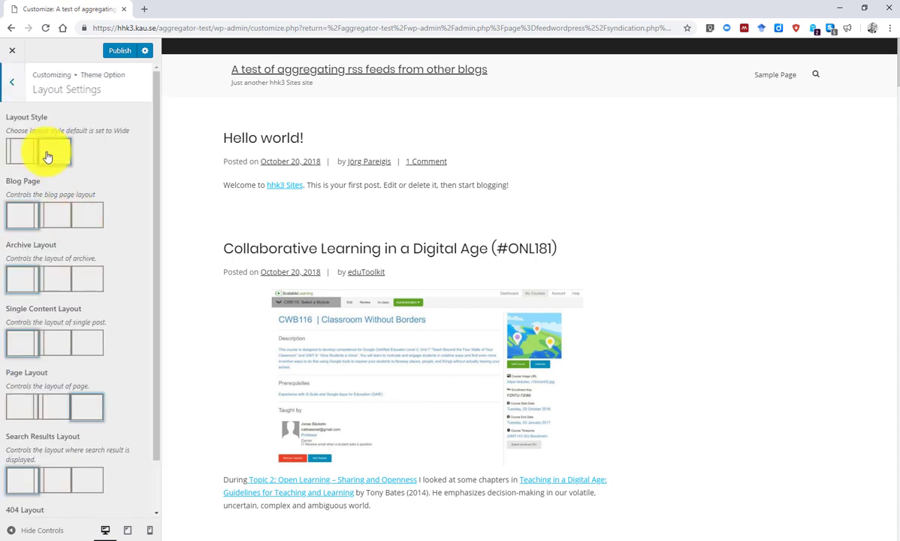
{"action": "left_click", "coordinate": [94, 220]}
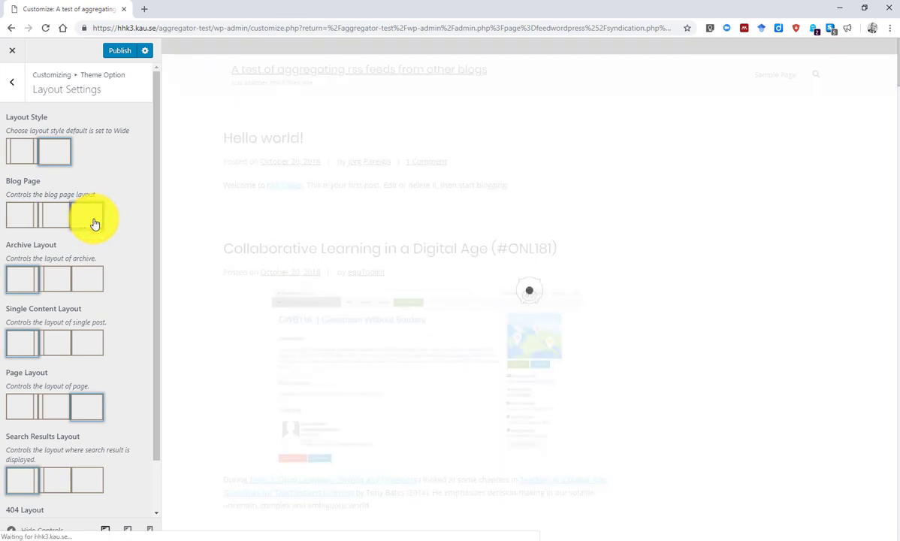
Choose the grid Blog Post Style in Blog/Article Settings, publish, and close the customizer.
{"action": "left_click", "coordinate": [10, 85]}
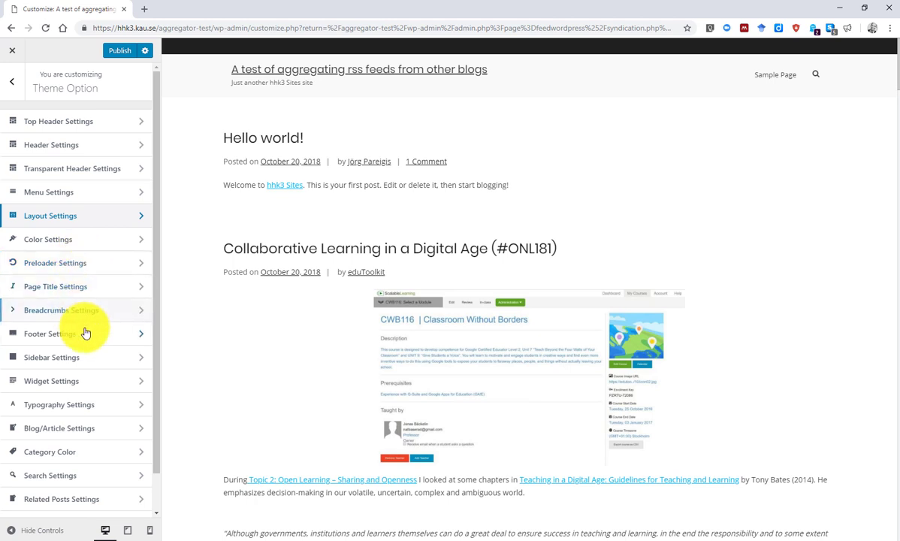
{"action": "left_click", "coordinate": [81, 426]}
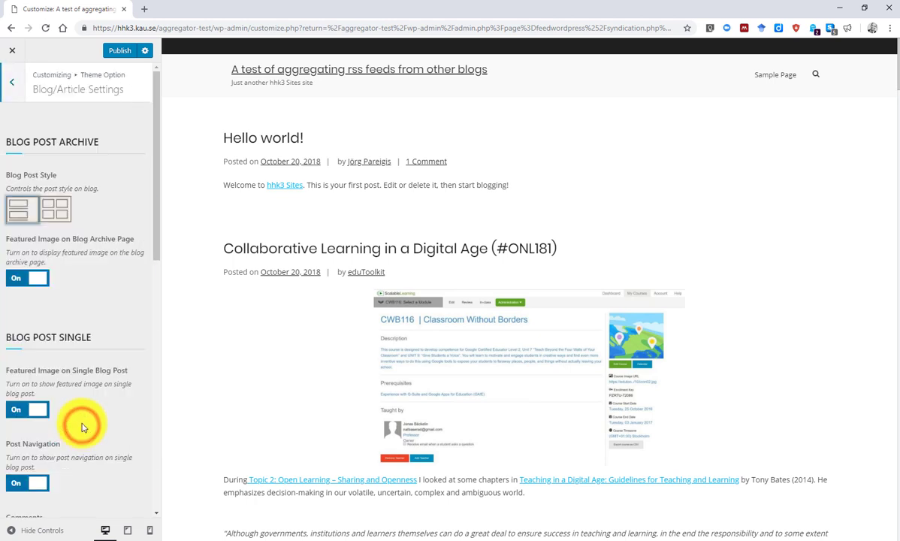
{"action": "left_click", "coordinate": [63, 207]}
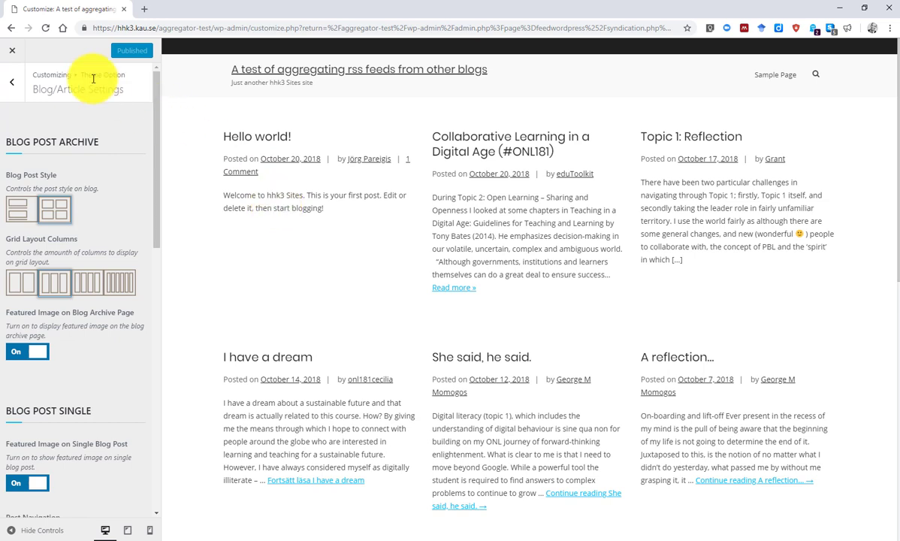
{"action": "left_click", "coordinate": [12, 50]}
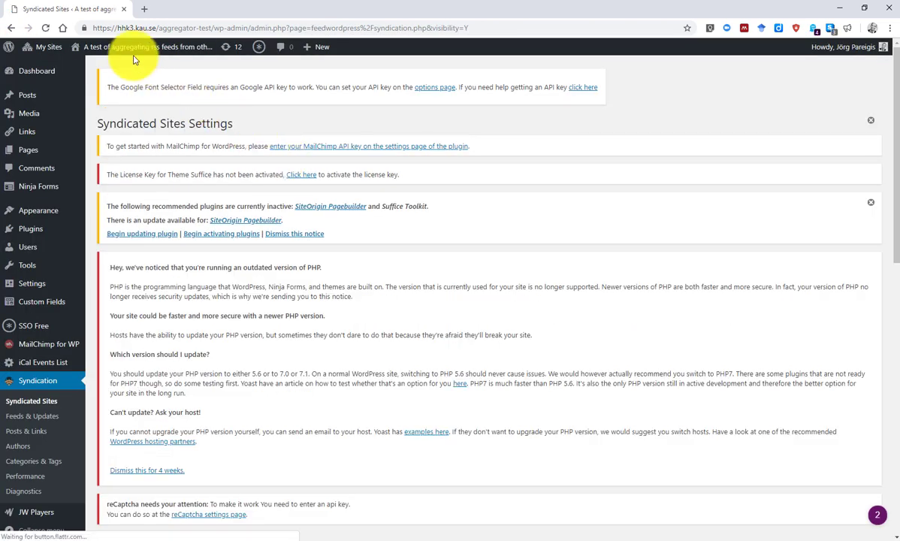
Visit the live site, browse the three-column grid to page 2 of older posts, then return home.
{"action": "mouse_move", "coordinate": [126, 49]}
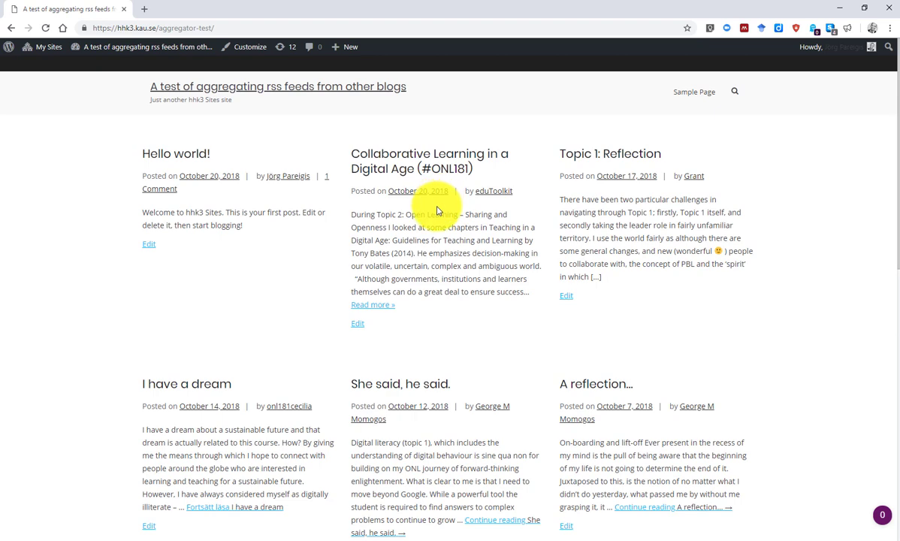
{"action": "scroll", "coordinate": [437, 211], "scroll_direction": "down", "scroll_amount": 5}
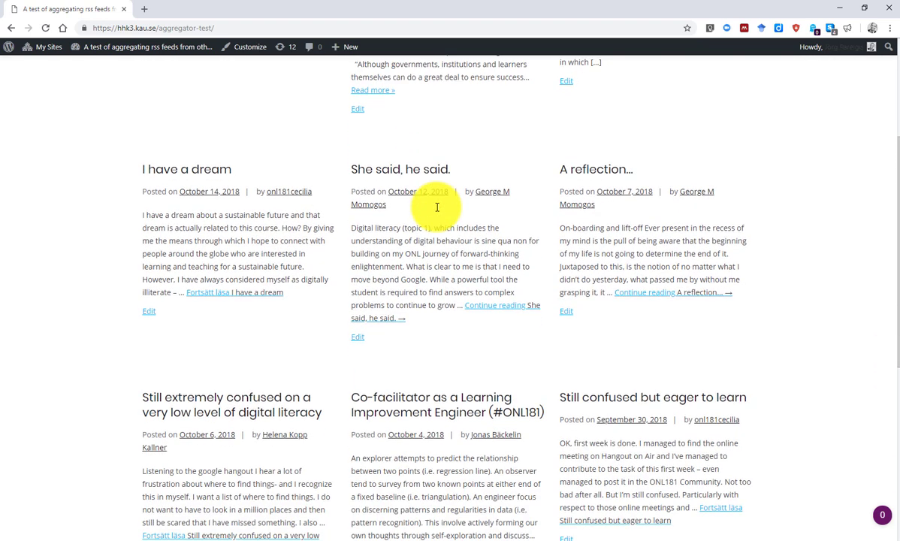
{"action": "scroll", "coordinate": [436, 211], "scroll_direction": "down", "scroll_amount": 3}
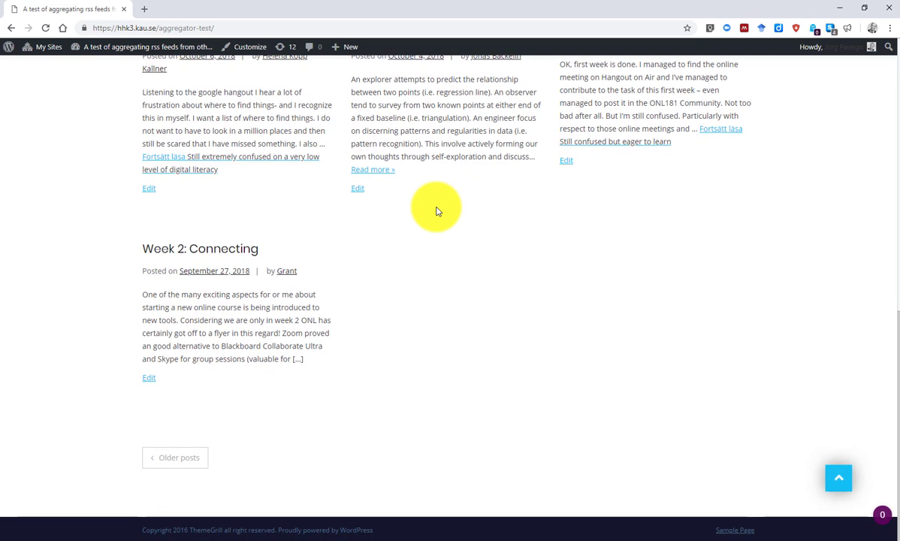
{"action": "left_click", "coordinate": [193, 458]}
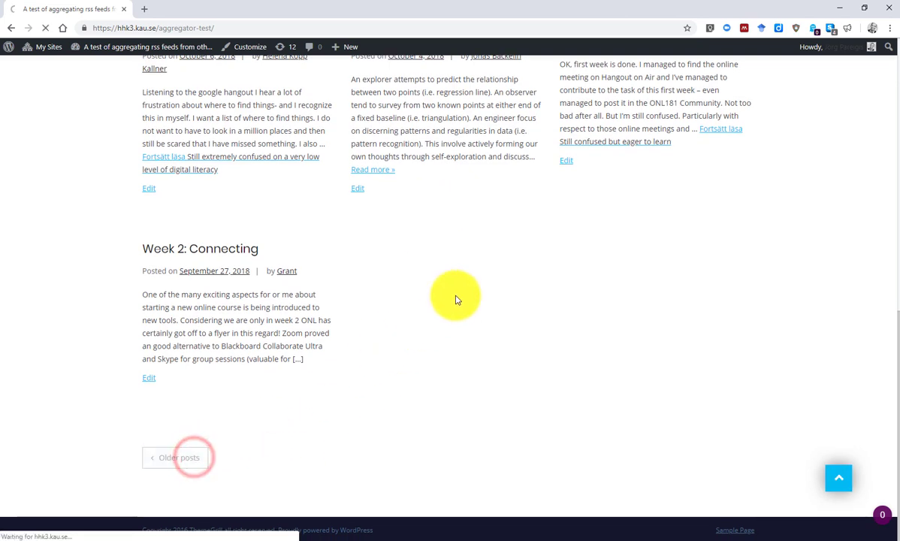
{"action": "scroll", "coordinate": [459, 282], "scroll_direction": "down", "scroll_amount": 3}
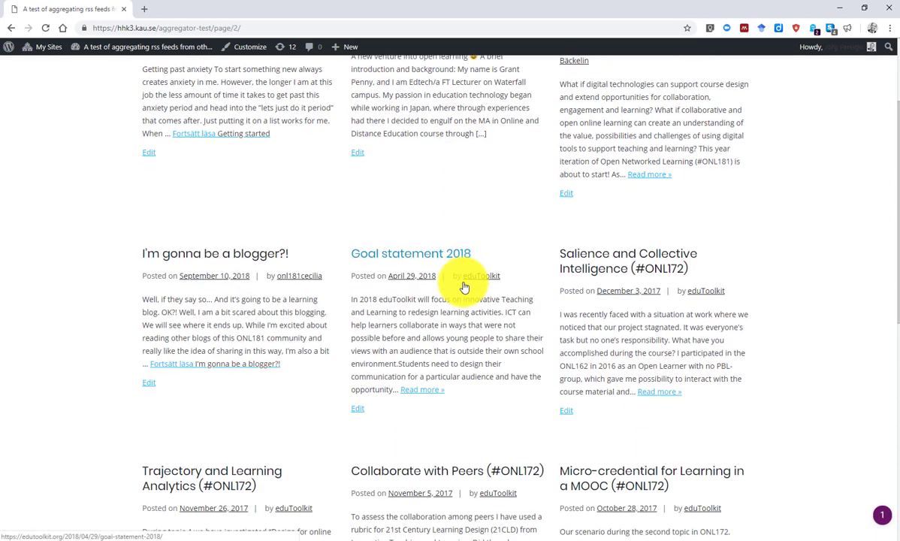
{"action": "scroll", "coordinate": [464, 286], "scroll_direction": "down", "scroll_amount": 2}
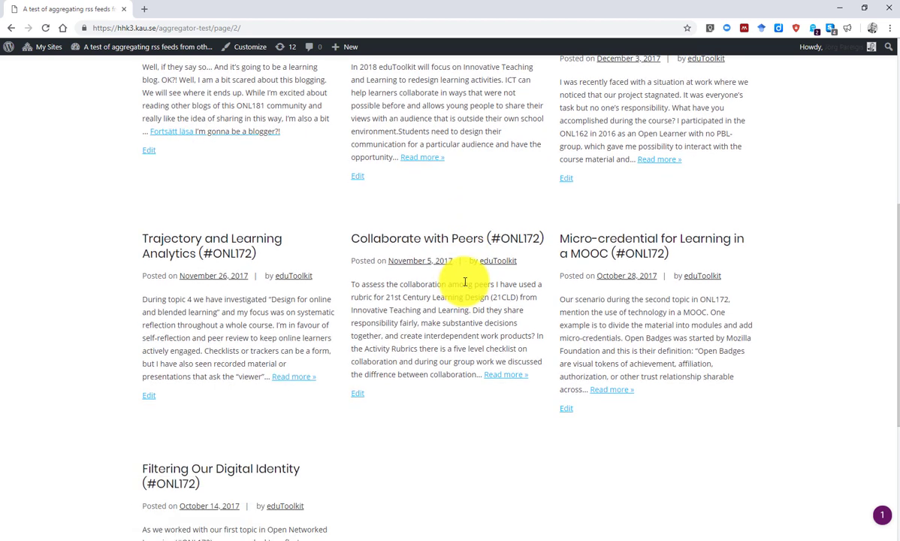
{"action": "scroll", "coordinate": [465, 283], "scroll_direction": "up", "scroll_amount": 5}
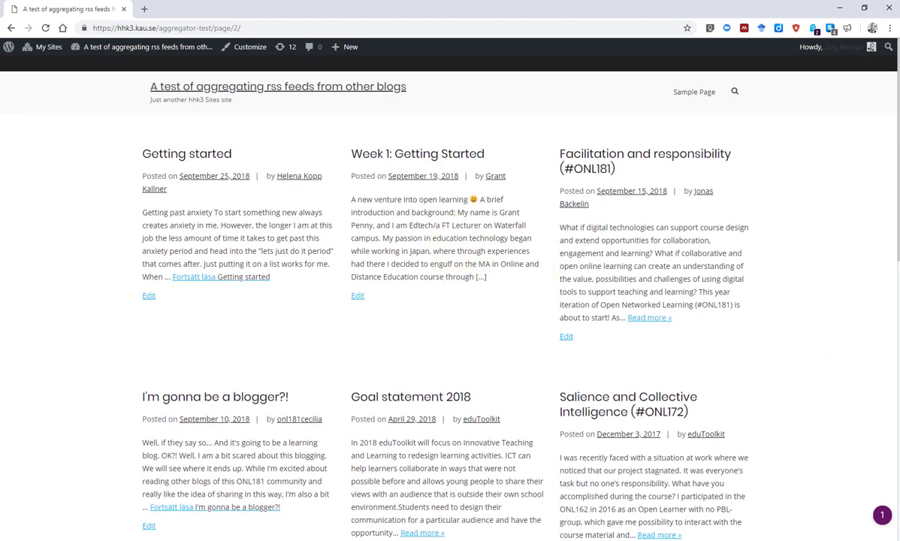
{"action": "left_click", "coordinate": [212, 89]}
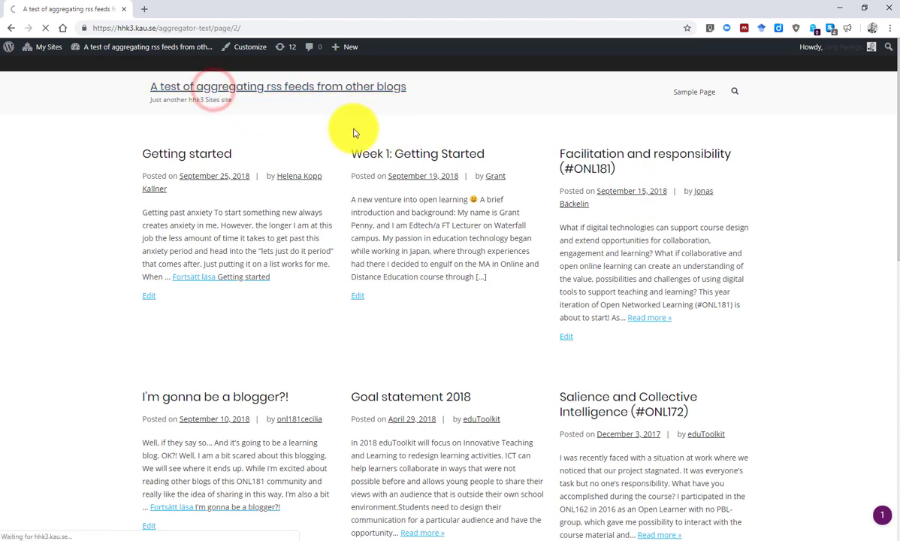